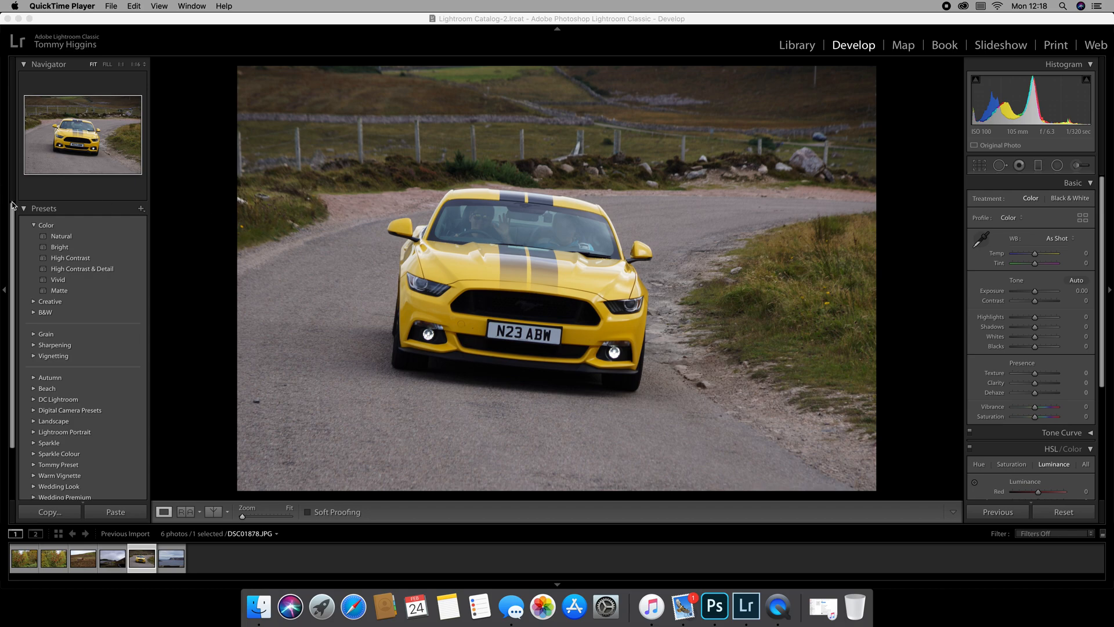
- Collapse the Color group in the list of develop presets
click(42, 210)
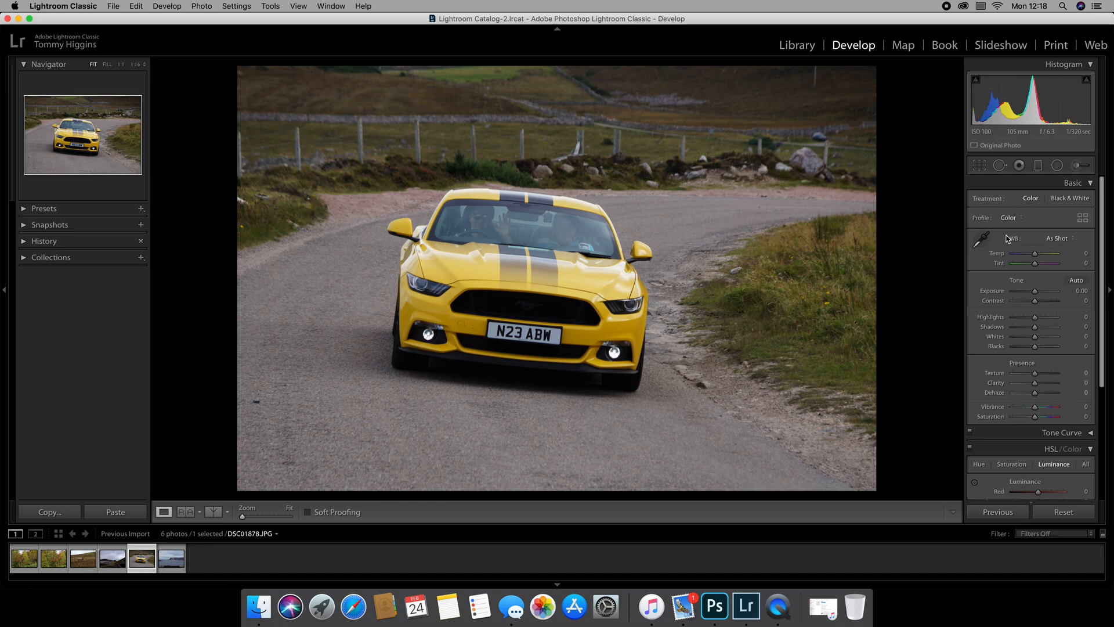
click(23, 209)
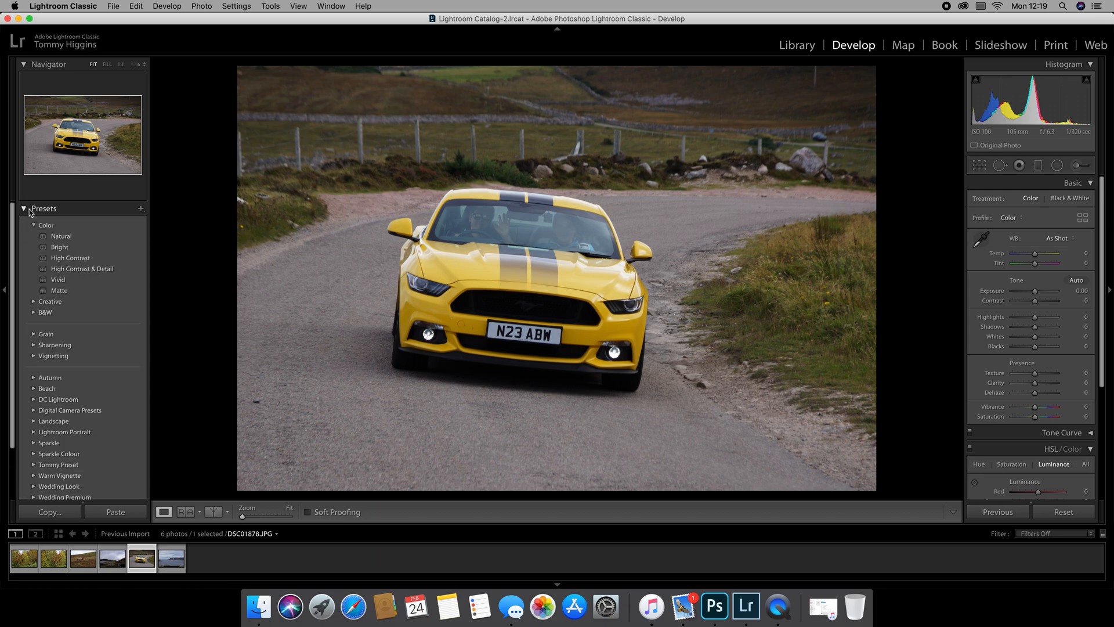
click(33, 226)
click(33, 226)
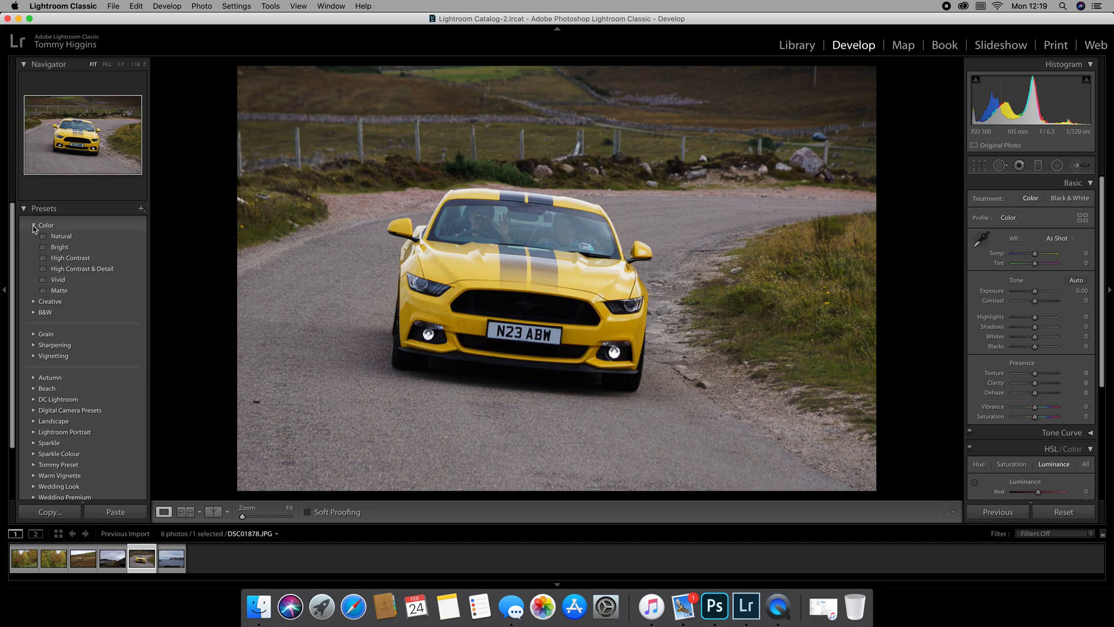
click(34, 226)
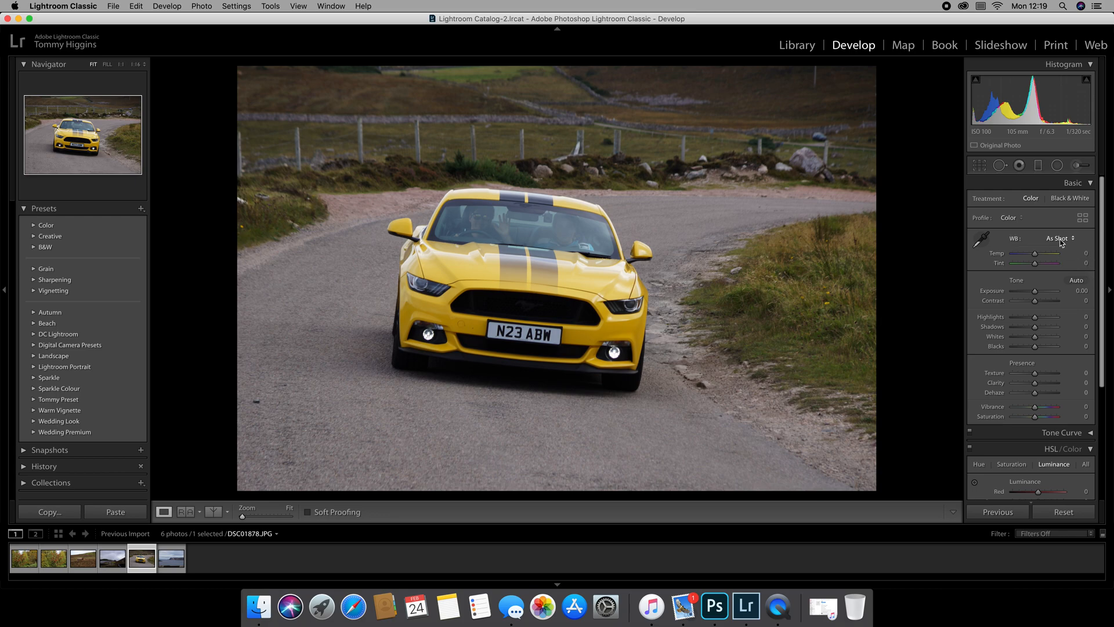
- Set the photo's white balance to Auto and apply the automatic tone adjustments
click(1091, 183)
click(1090, 183)
click(1073, 240)
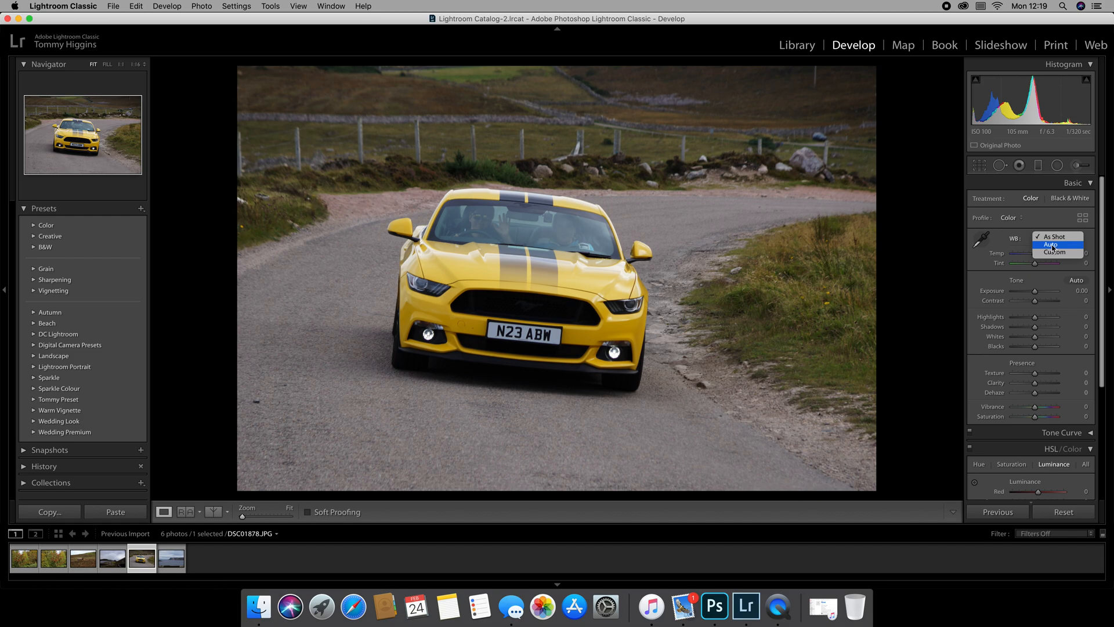
click(1053, 247)
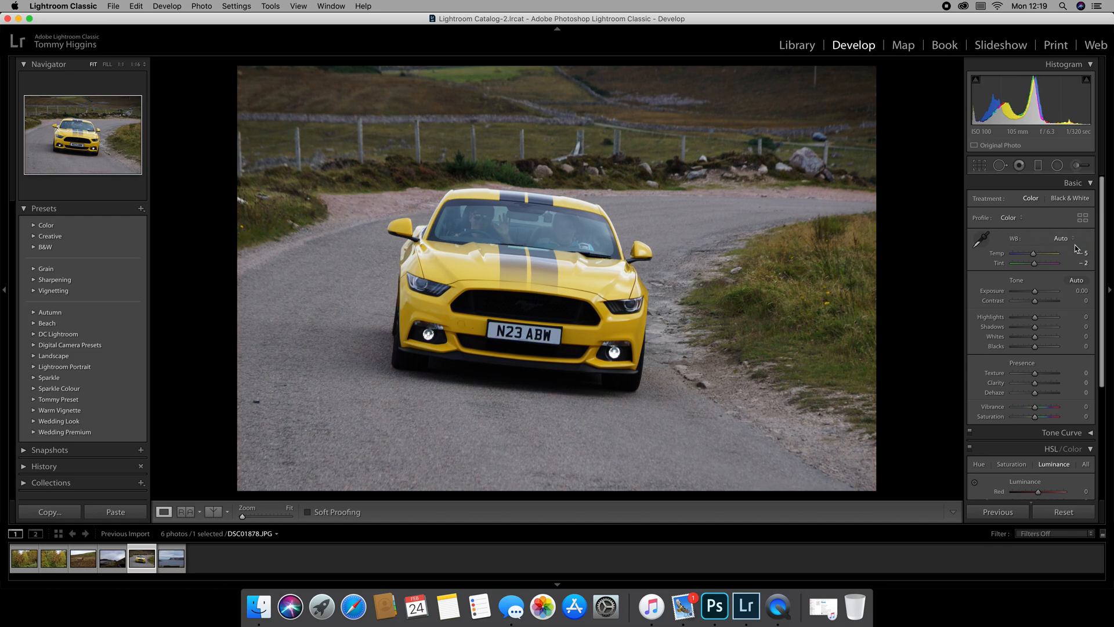
click(1076, 280)
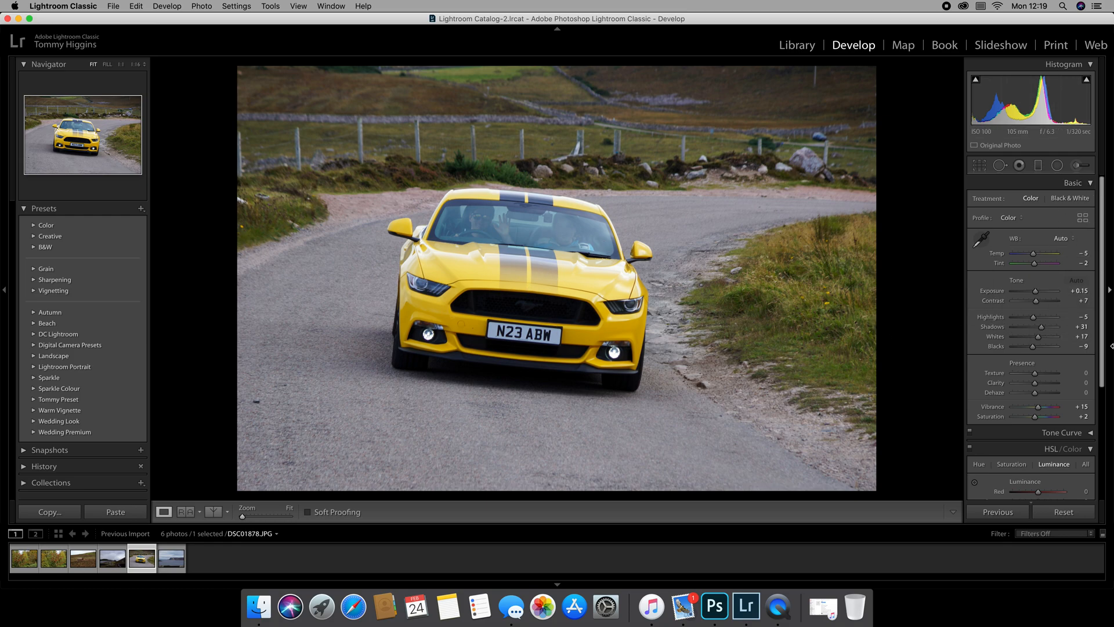
- Set the HSL saturation of green to +45 and of yellow to +55
click(1091, 184)
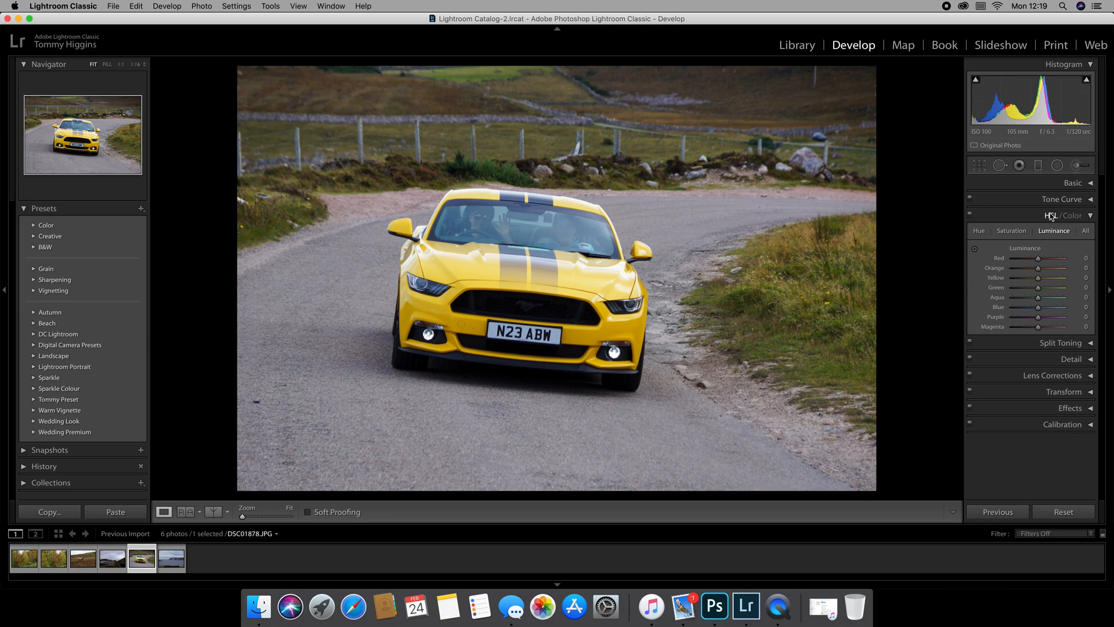
click(1060, 217)
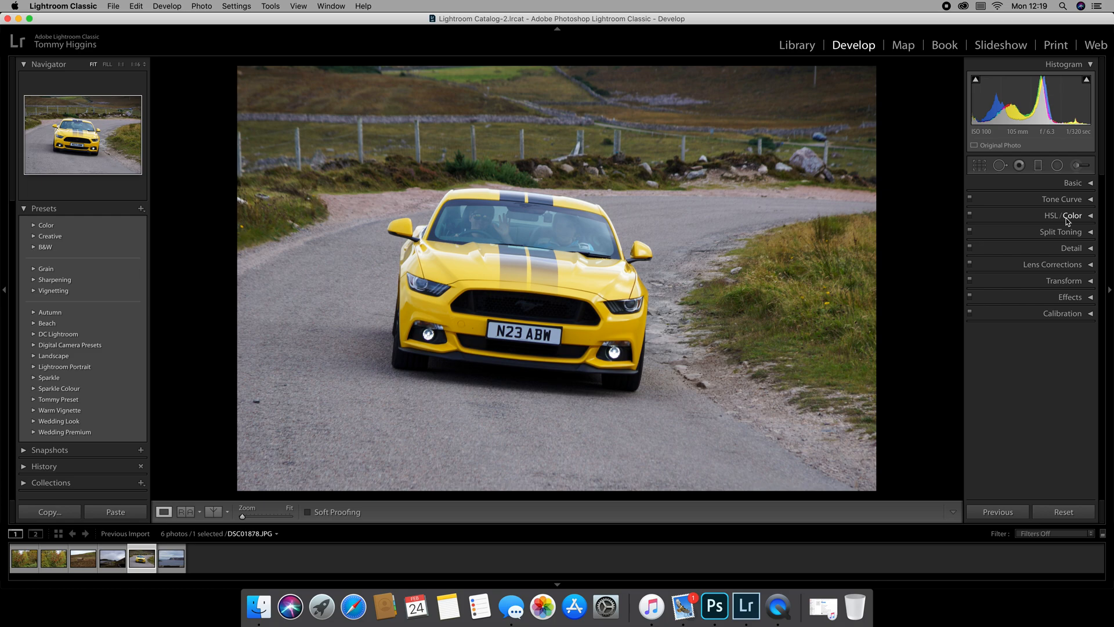
click(1088, 217)
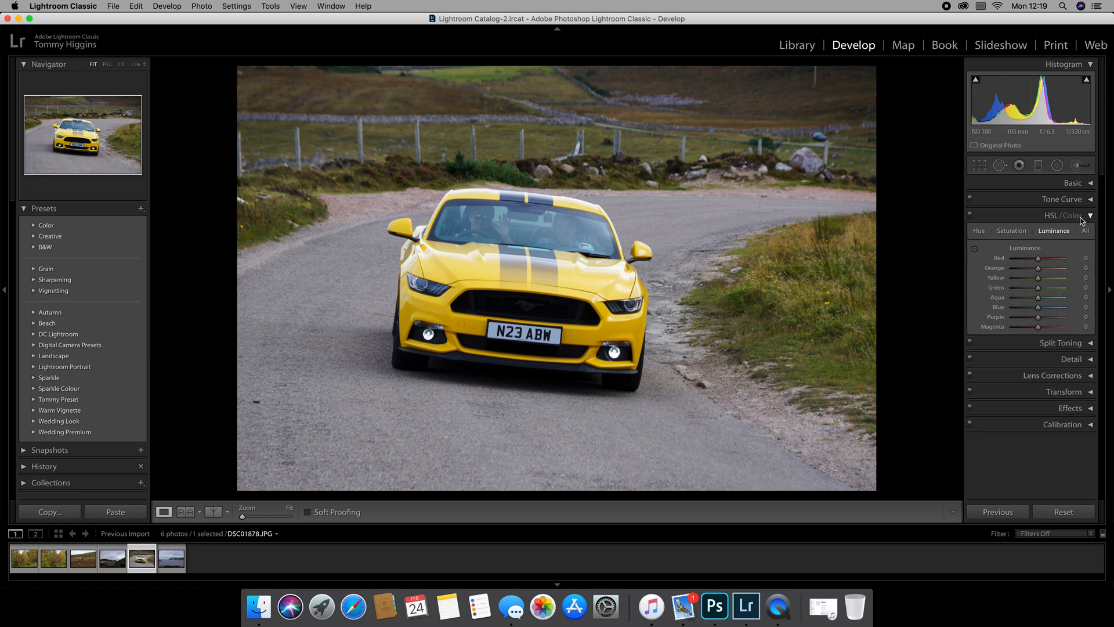
click(1022, 232)
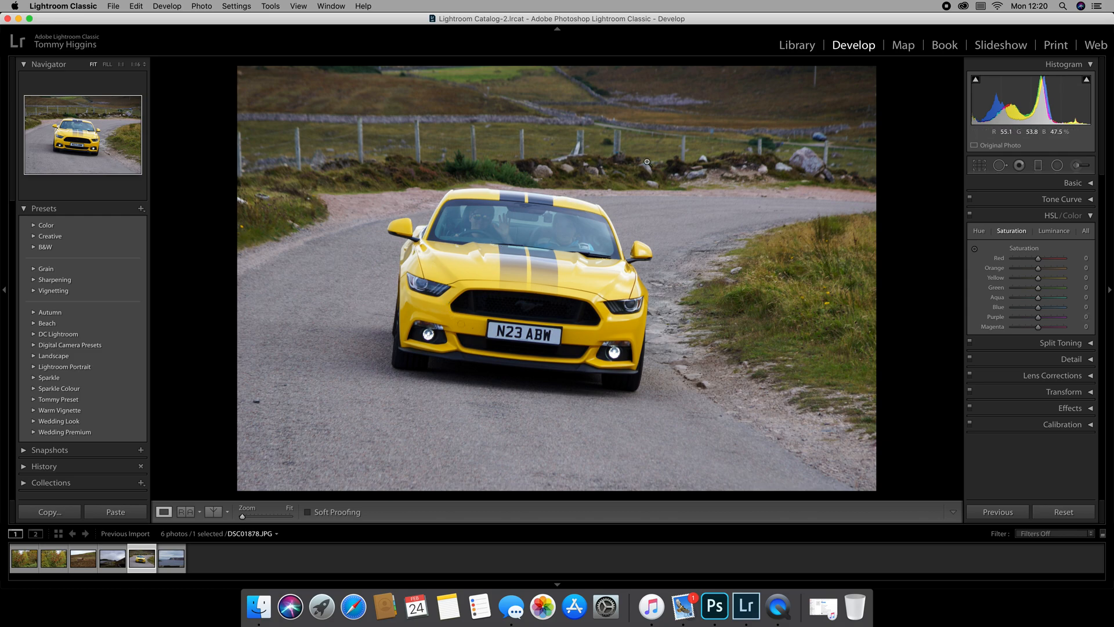
click(1039, 290)
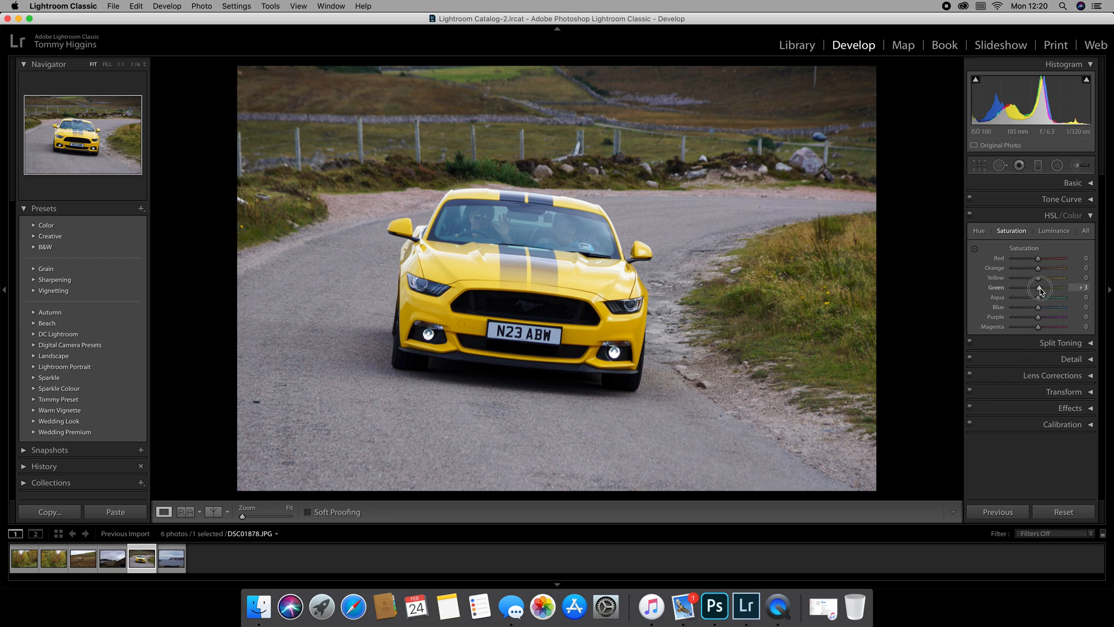
mouse_move(1041, 290)
mouse_down()
mouse_move(1070, 291)
mouse_move(1001, 293)
mouse_move(1084, 293)
mouse_move(1006, 293)
mouse_move(1051, 298)
mouse_up()
drag(1038, 279, 1040, 279)
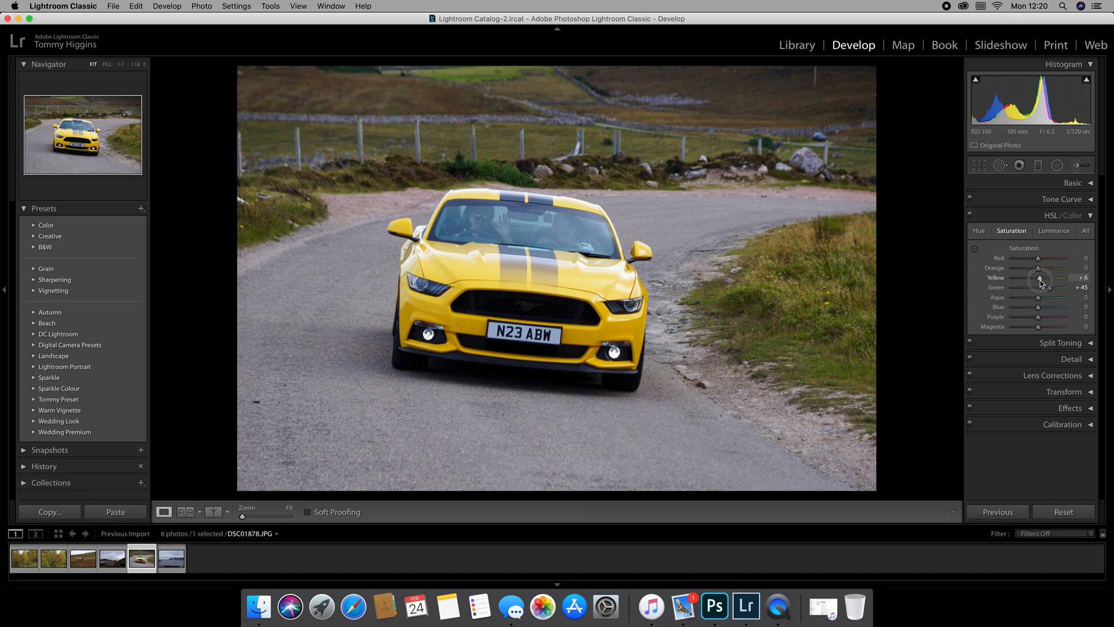
click(621, 330)
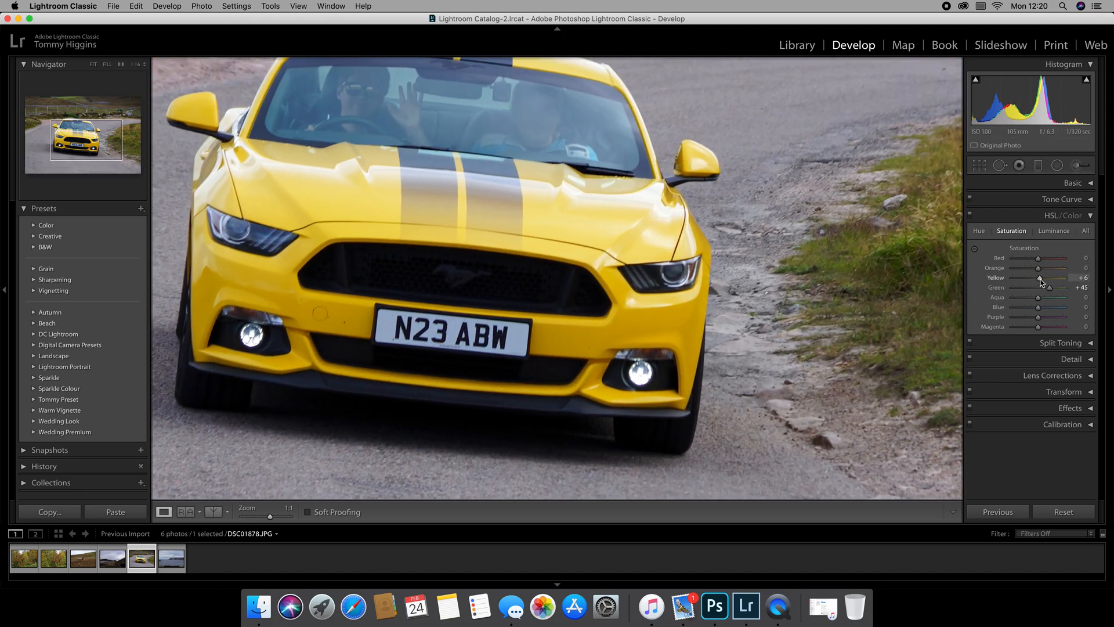
drag(1041, 282, 1053, 283)
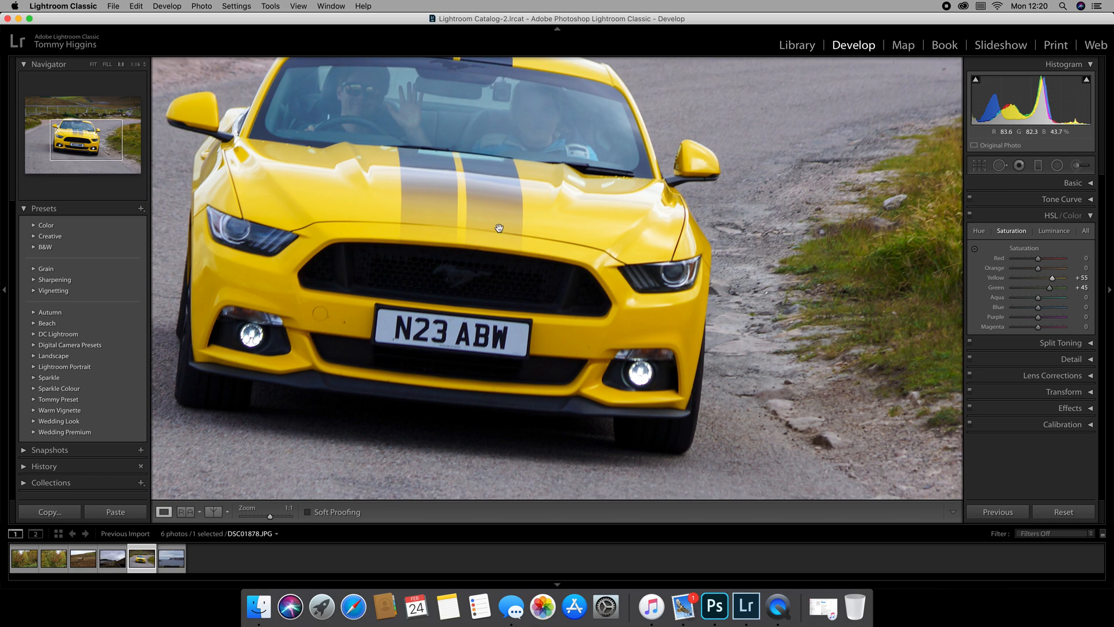
- Examine the car at 1:1 and compare the edit with the original in a left/right split before-and-after view
drag(498, 229, 577, 255)
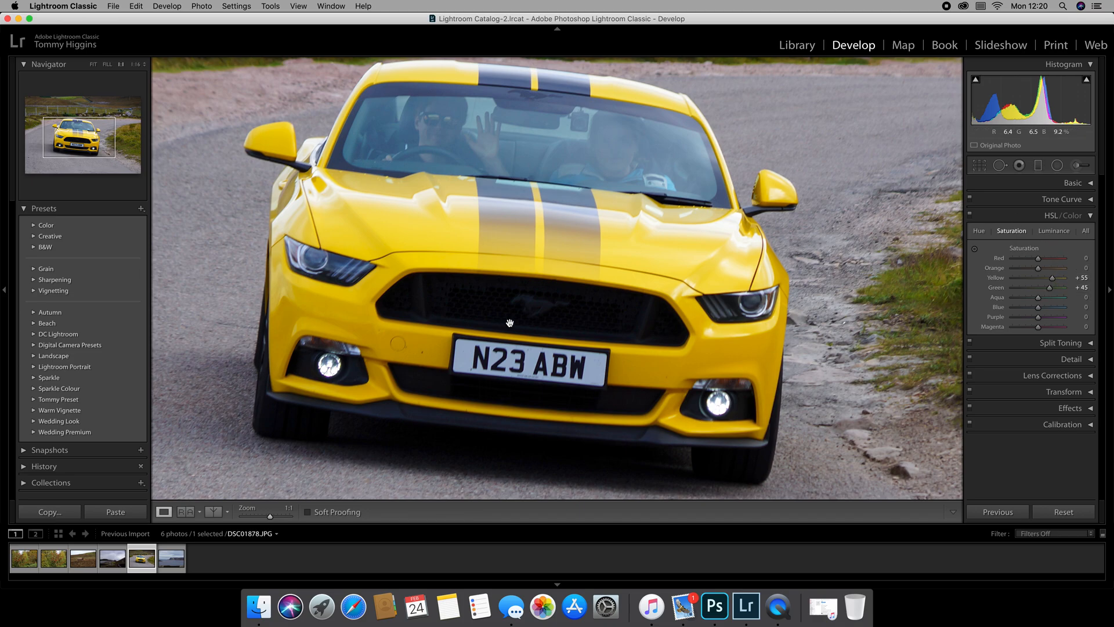
drag(550, 316, 559, 313)
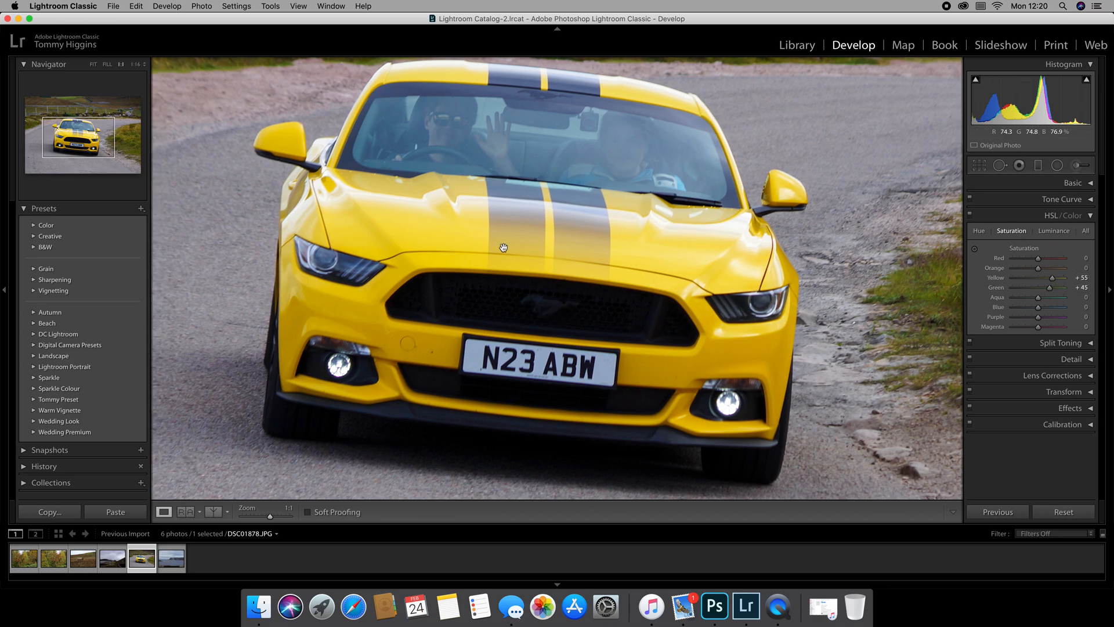
click(514, 347)
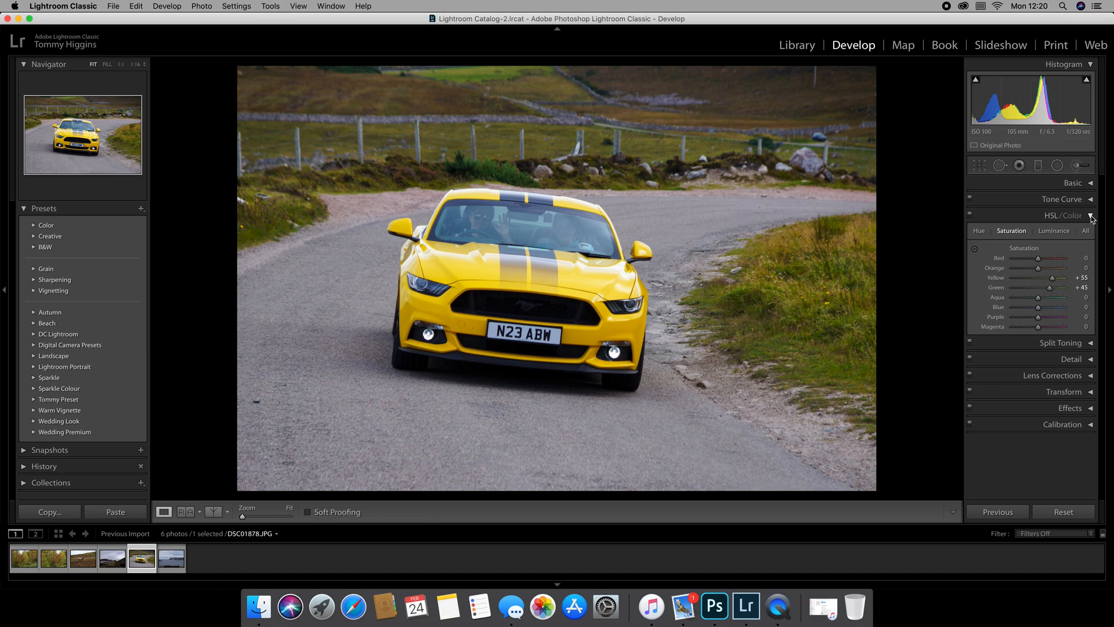
click(520, 271)
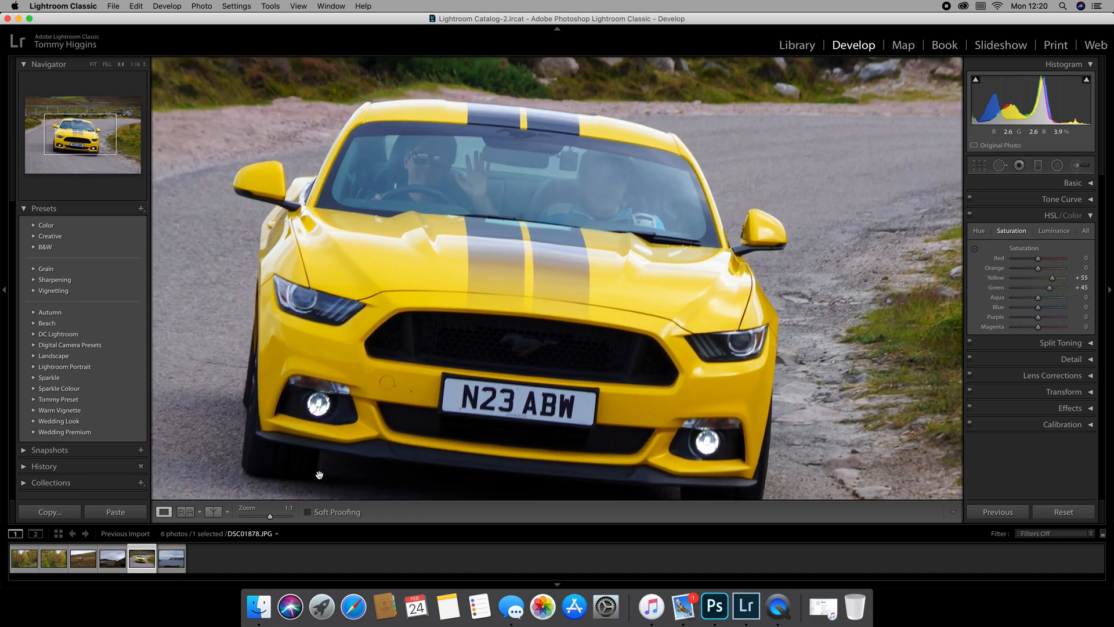
click(215, 512)
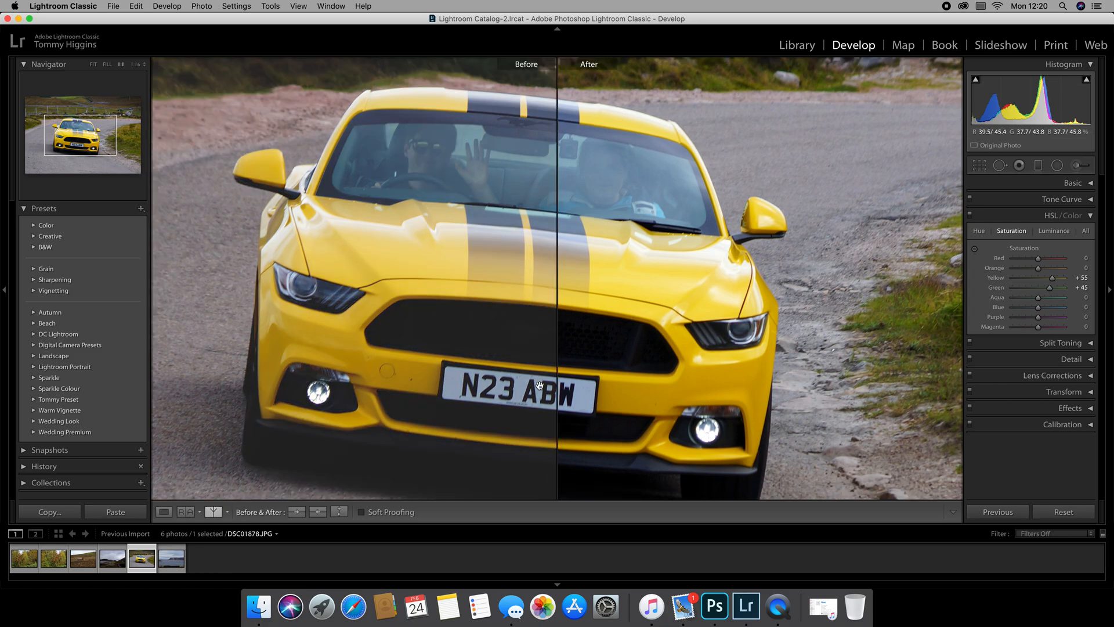
drag(577, 330, 618, 313)
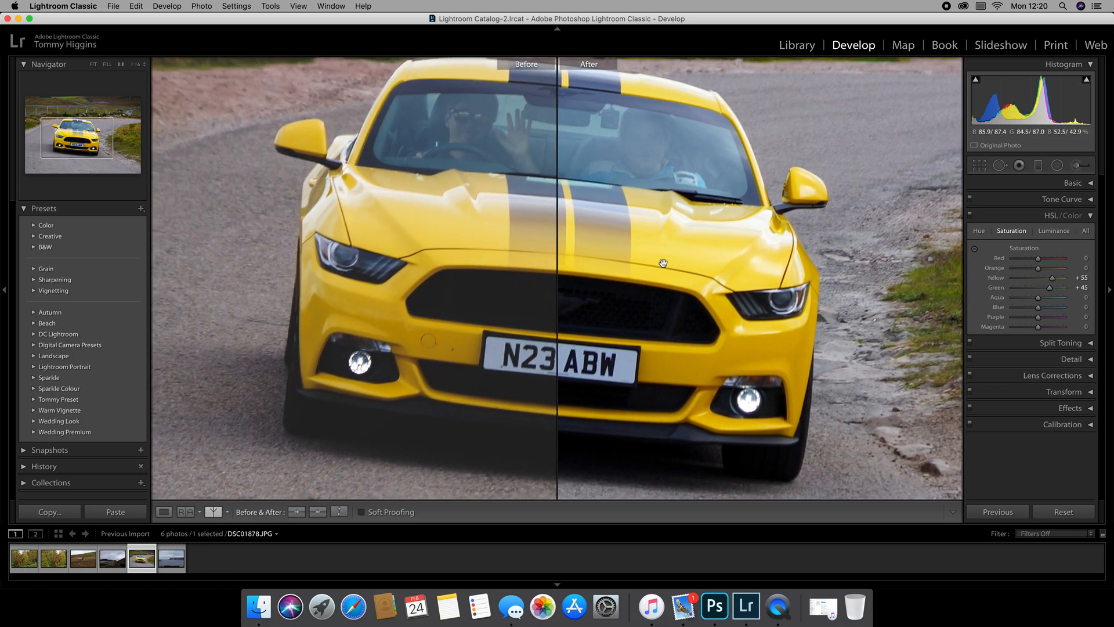
drag(645, 251, 638, 257)
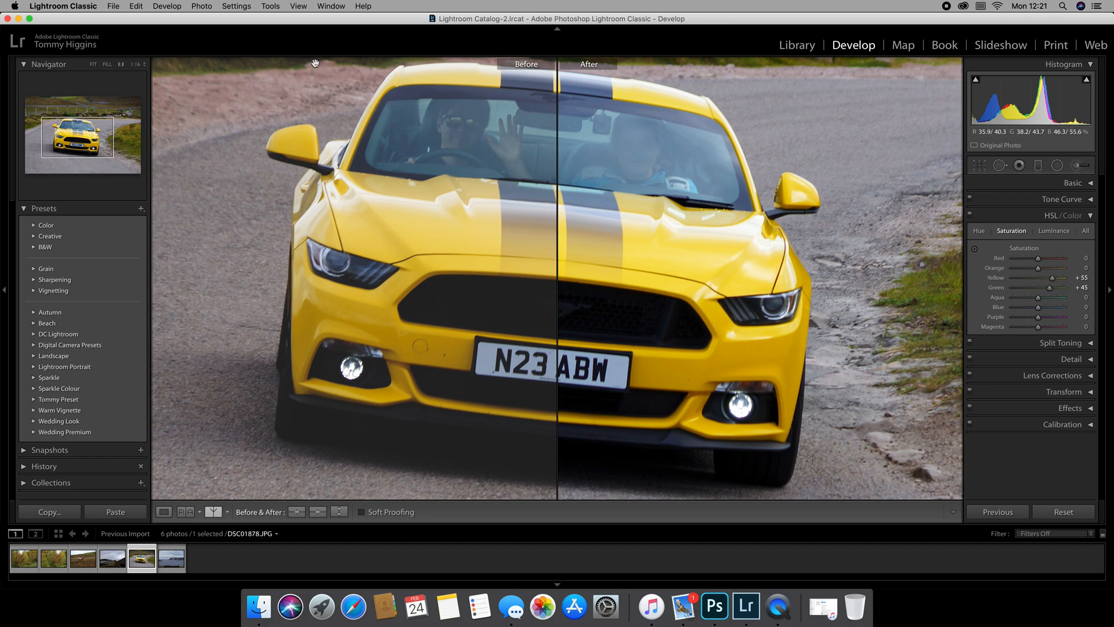
click(652, 232)
drag(606, 266, 232, 249)
click(636, 303)
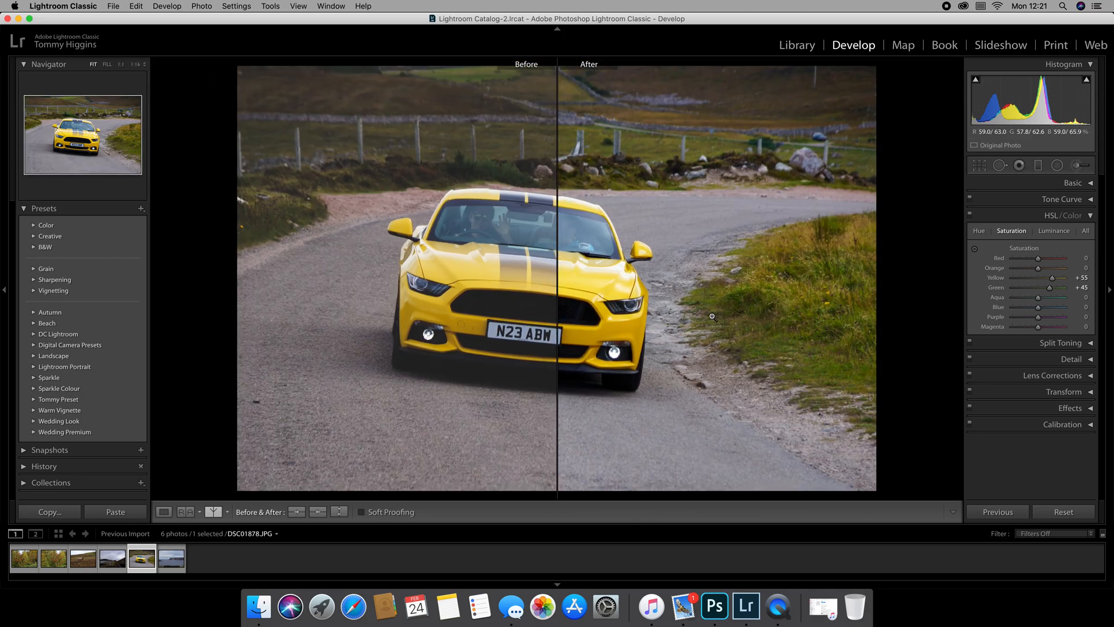
click(703, 254)
click(709, 257)
- Compare the whole photo in the top/bottom and side-by-side before-and-after layouts, and return to the single-photo loupe view
click(215, 514)
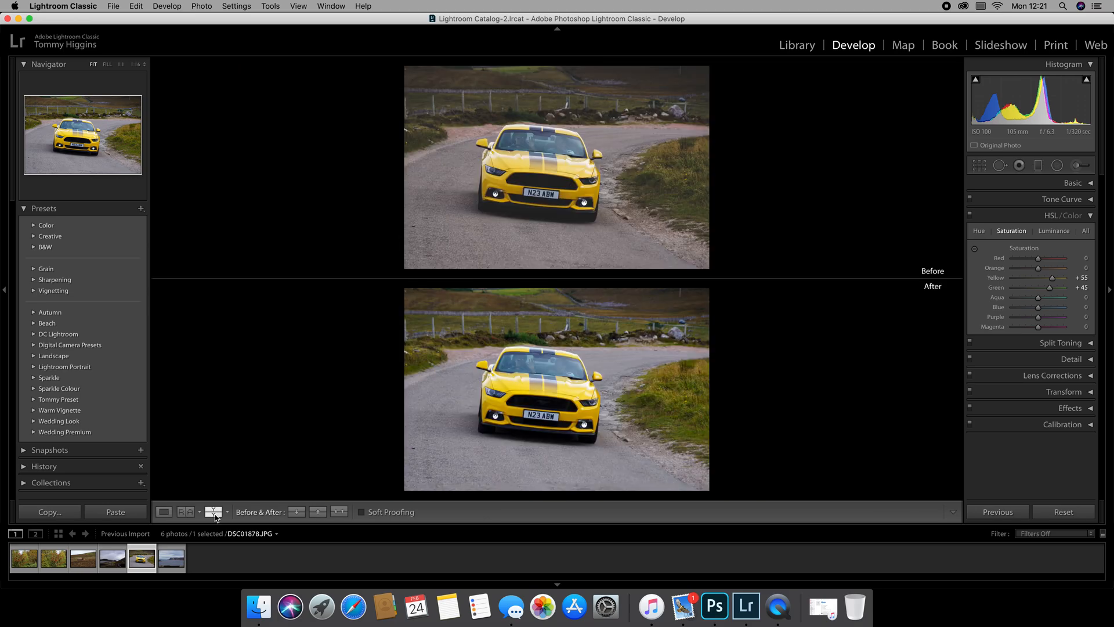
click(215, 513)
click(214, 513)
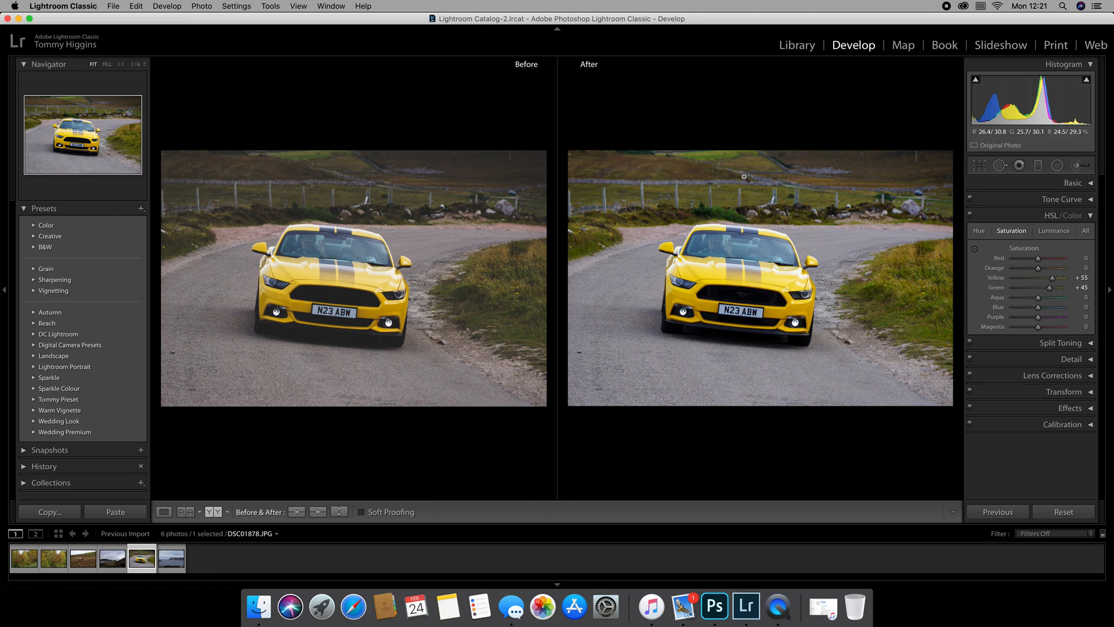
click(720, 156)
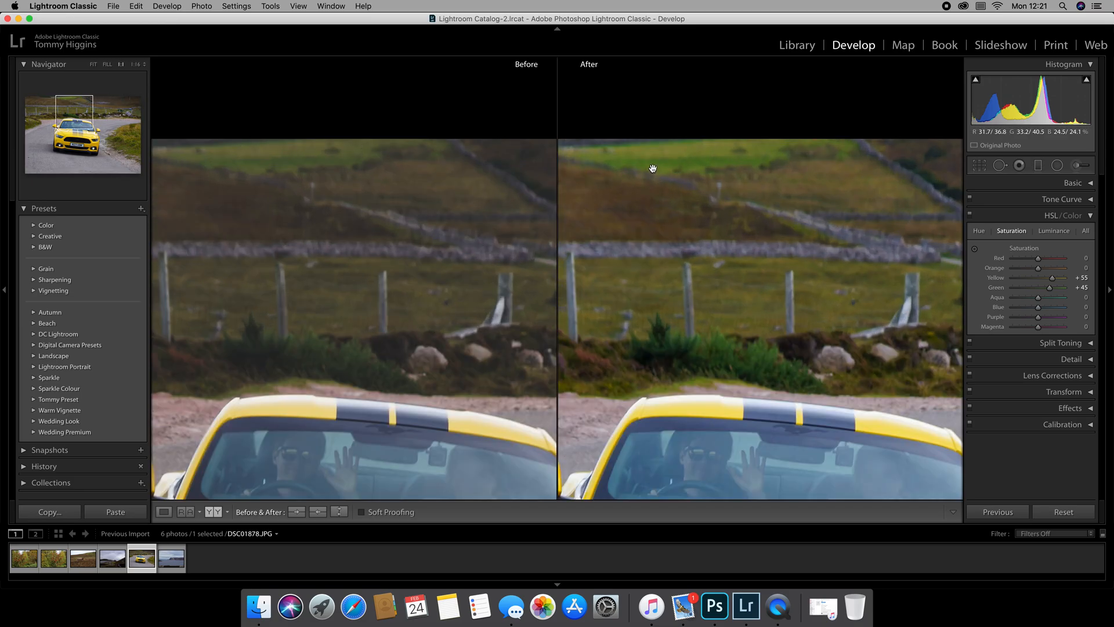
click(636, 181)
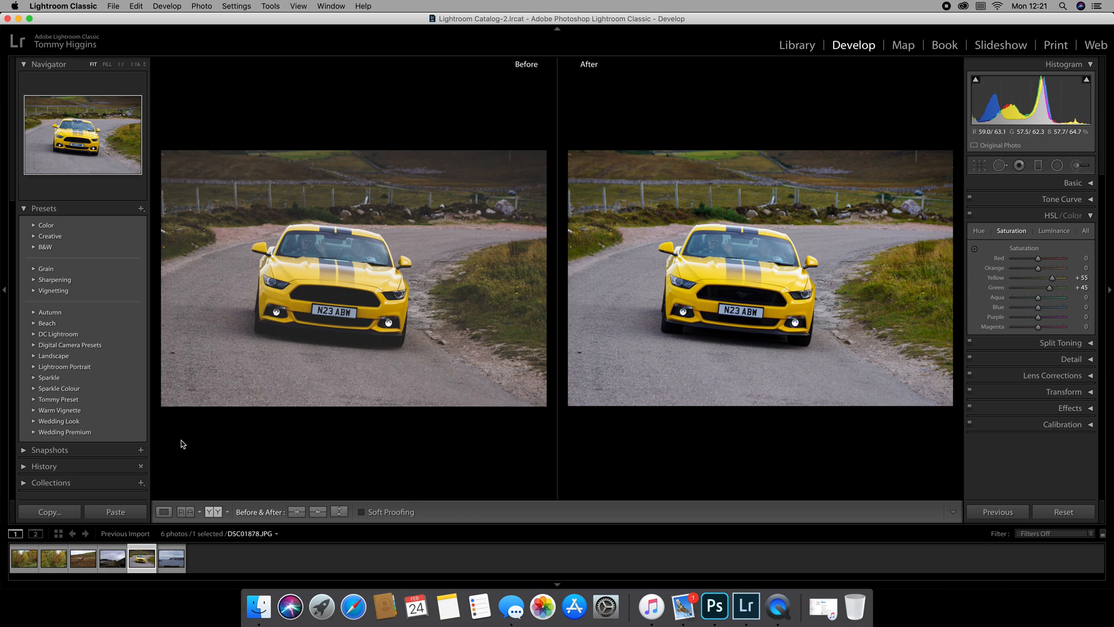
click(163, 512)
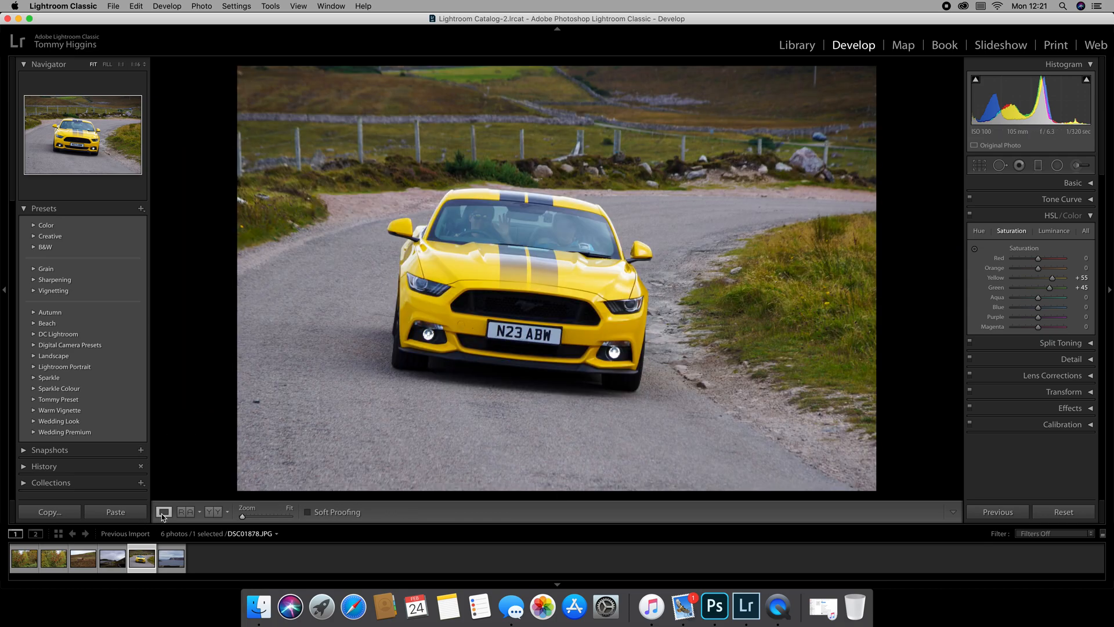
- Review the Basic and HSL saturation adjustments, leaving both sections collapsed
click(1082, 214)
click(1091, 182)
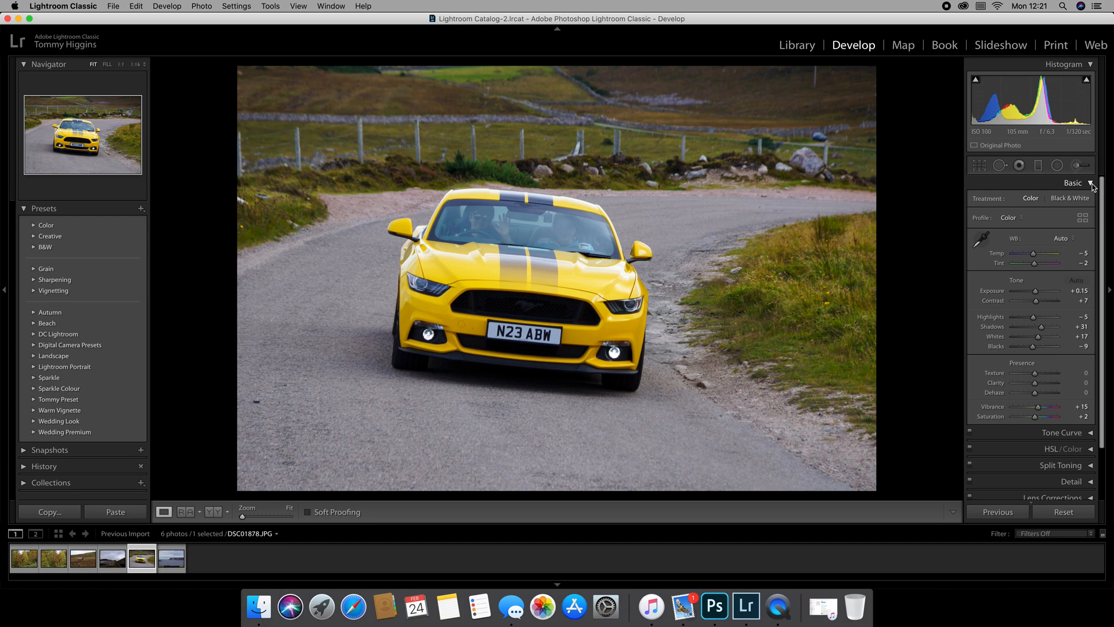
click(1092, 182)
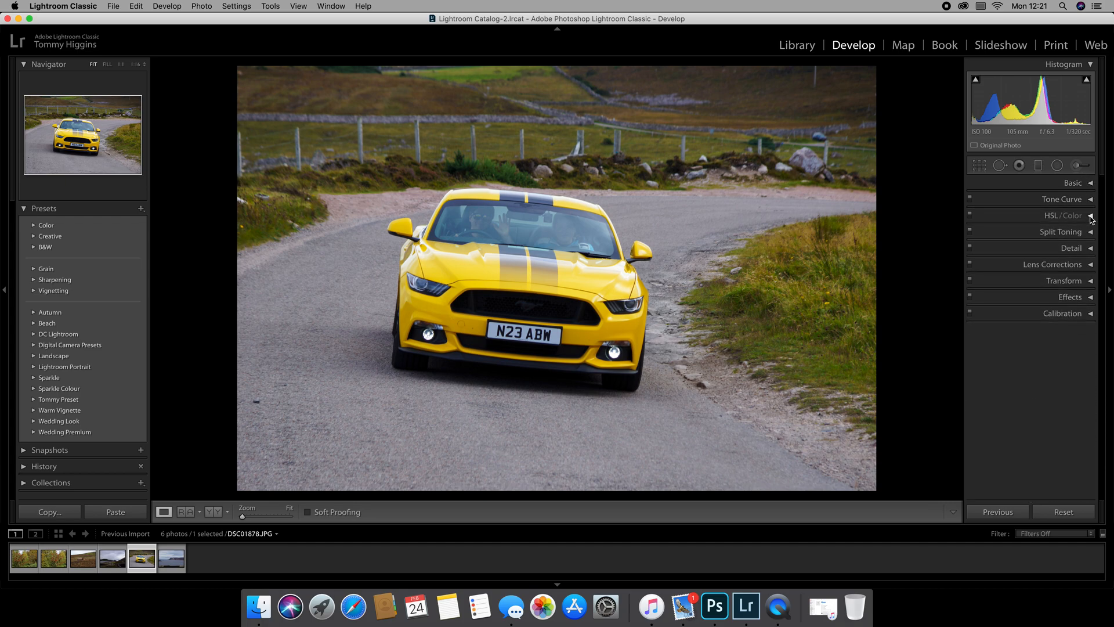
click(1092, 215)
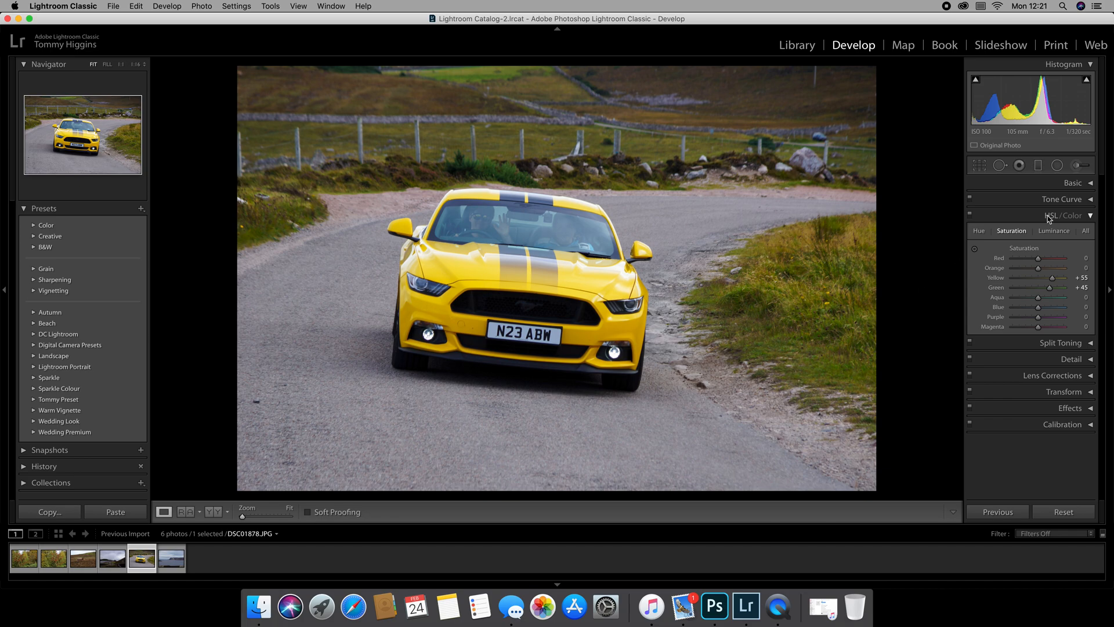
click(1091, 215)
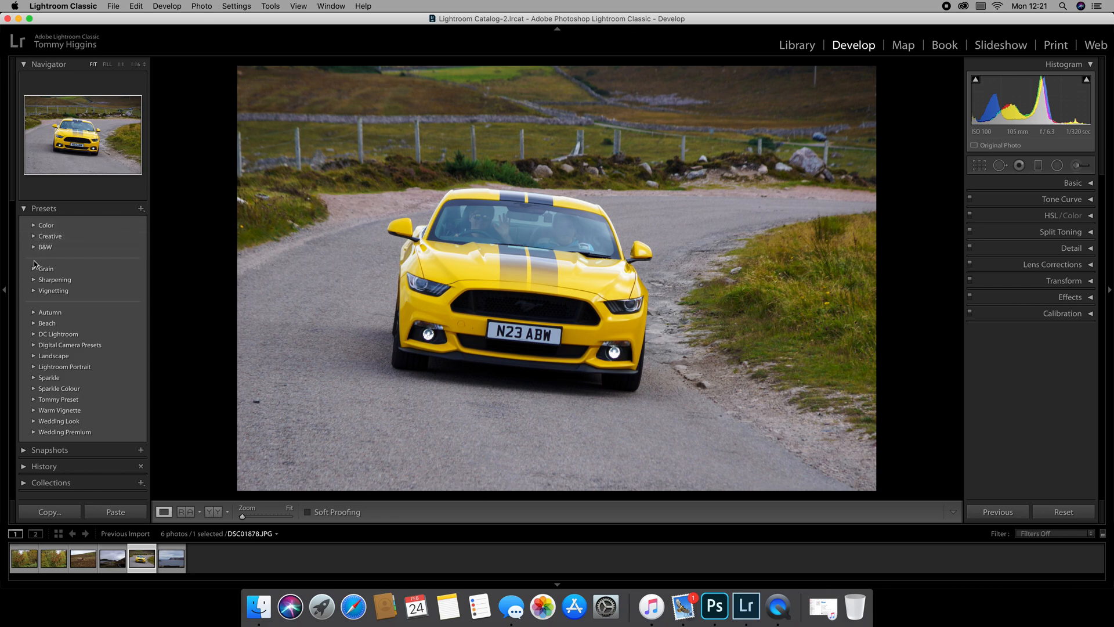
- Collapse the presets list and compare the photo side by side with its original, ending in the single-photo loupe view
click(24, 208)
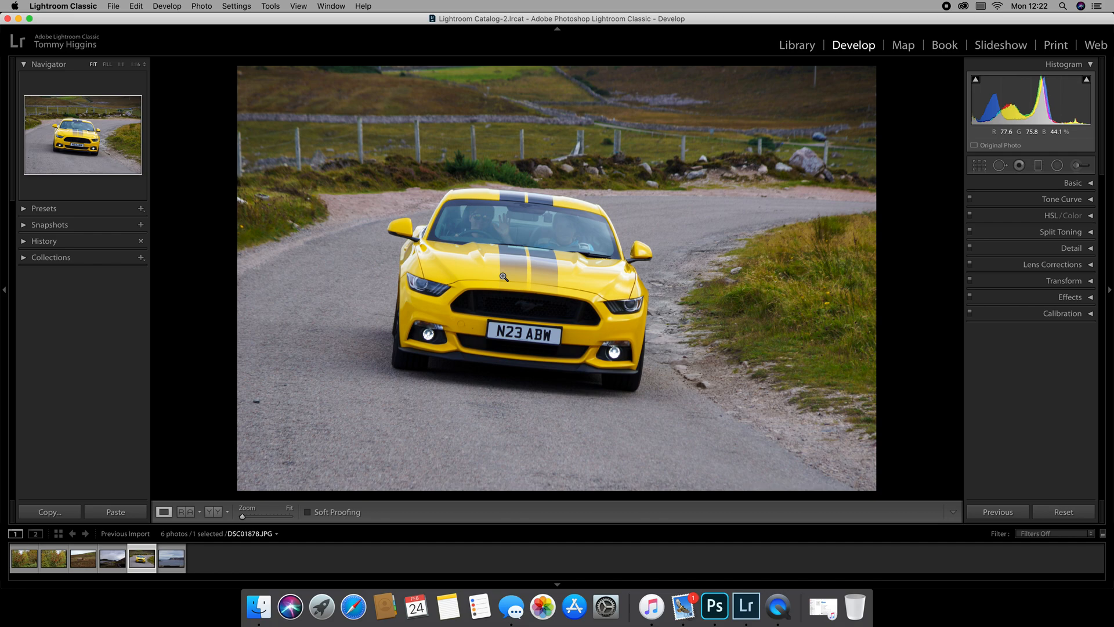
click(210, 512)
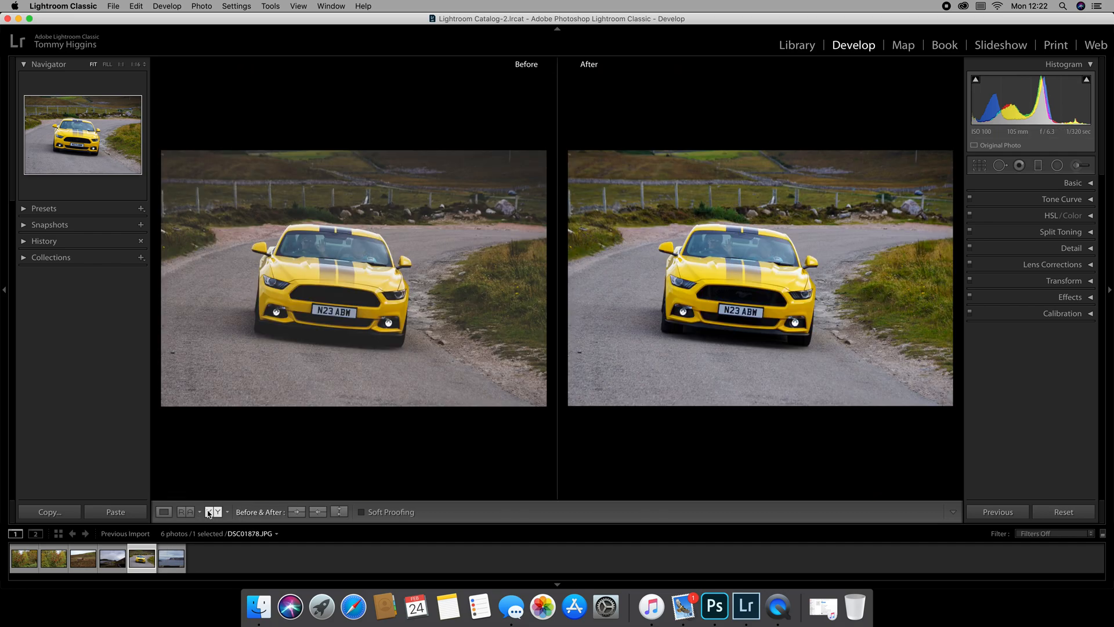
click(164, 512)
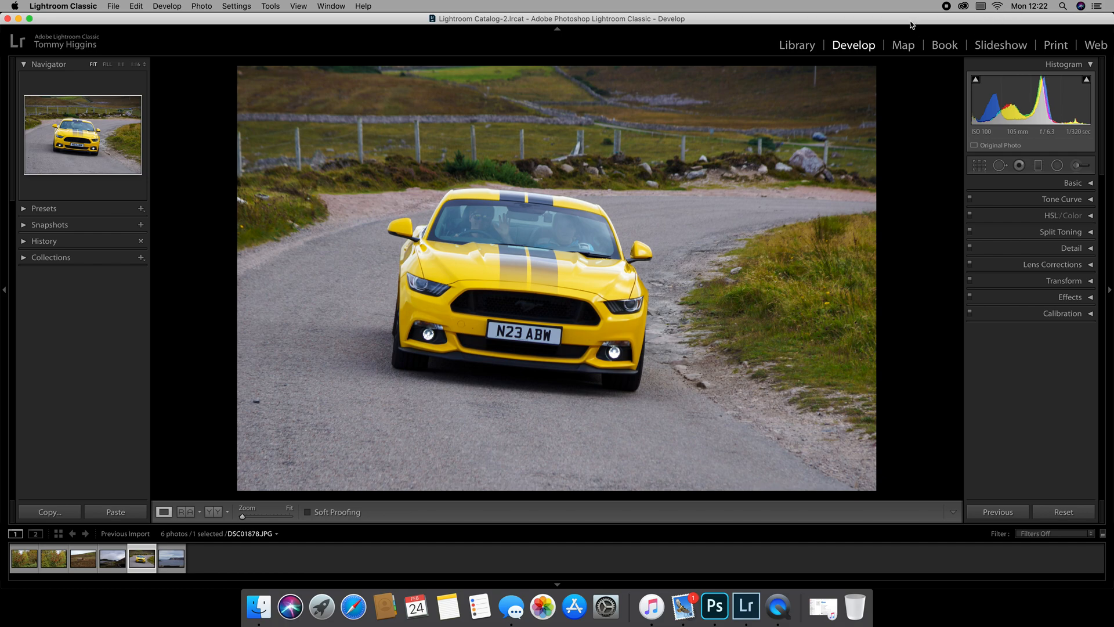